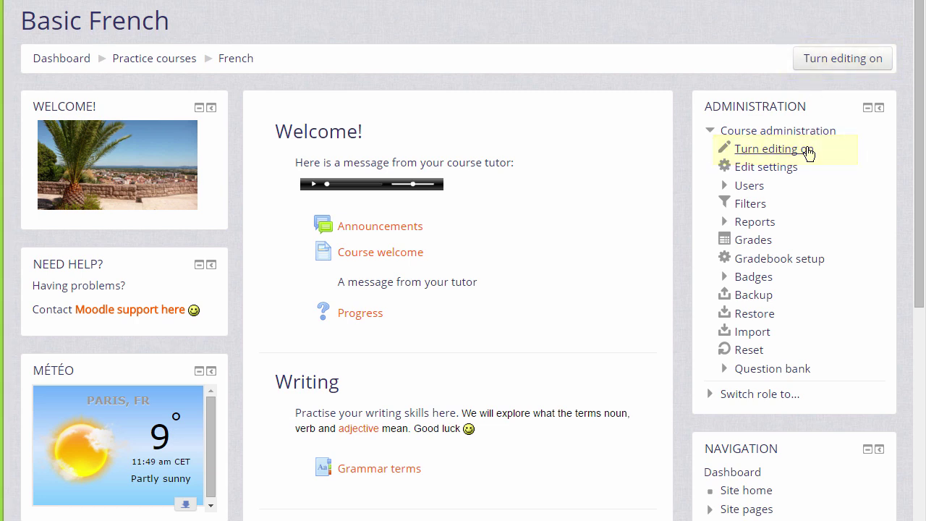
# Enable course editing and start adding an Assignment activity to the Writing section
pyautogui.click(808, 153)
pyautogui.moveTo(917, 269); pyautogui.dragTo(923, 303)
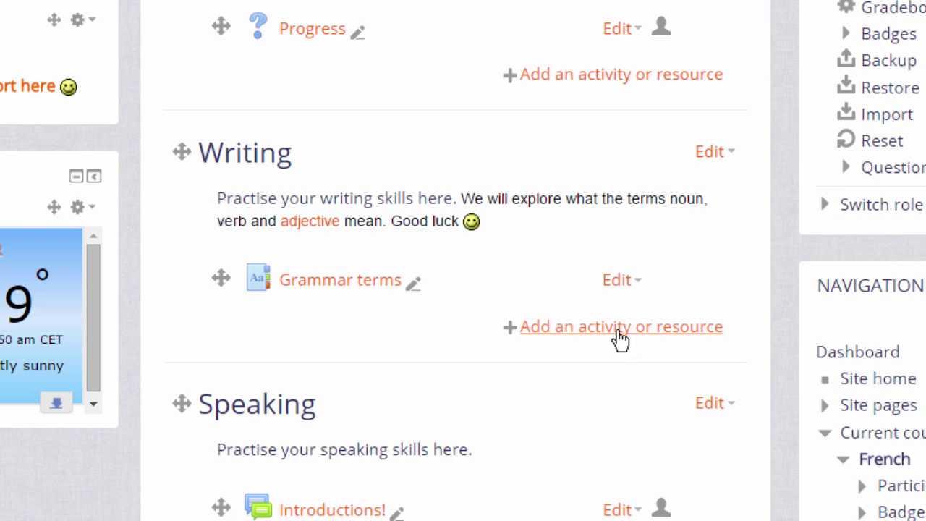
pyautogui.click(620, 335)
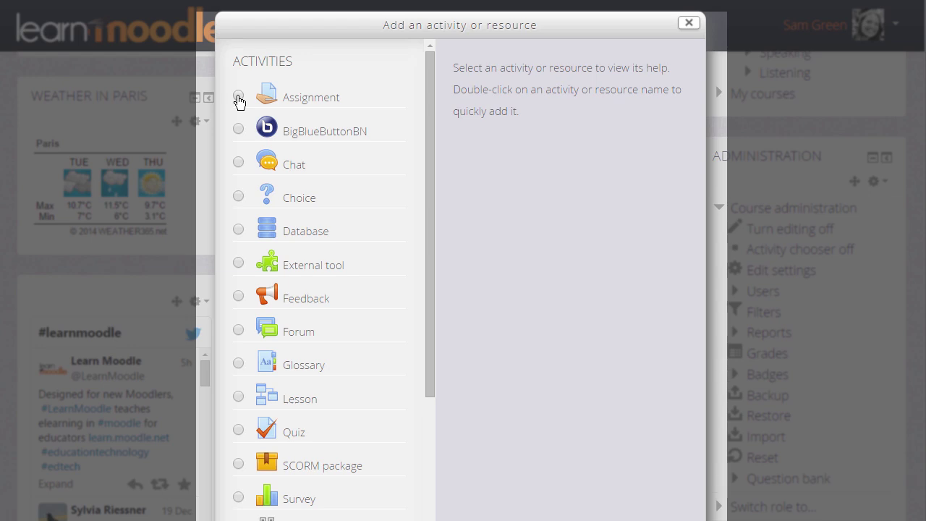
pyautogui.click(239, 98)
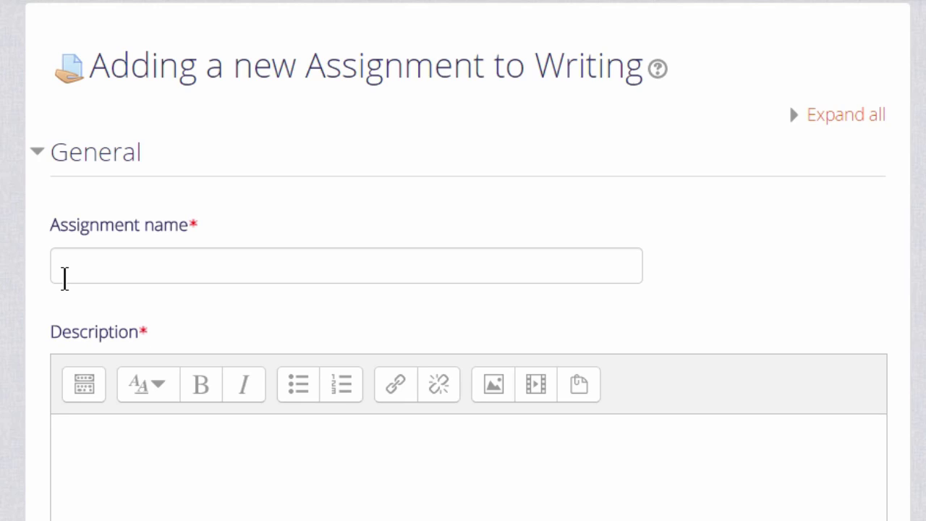
# Name the assignment "Describe yourself", enter the description "Describe yourself in one paragraph here." and have it displayed on the course page
pyautogui.click(65, 278)
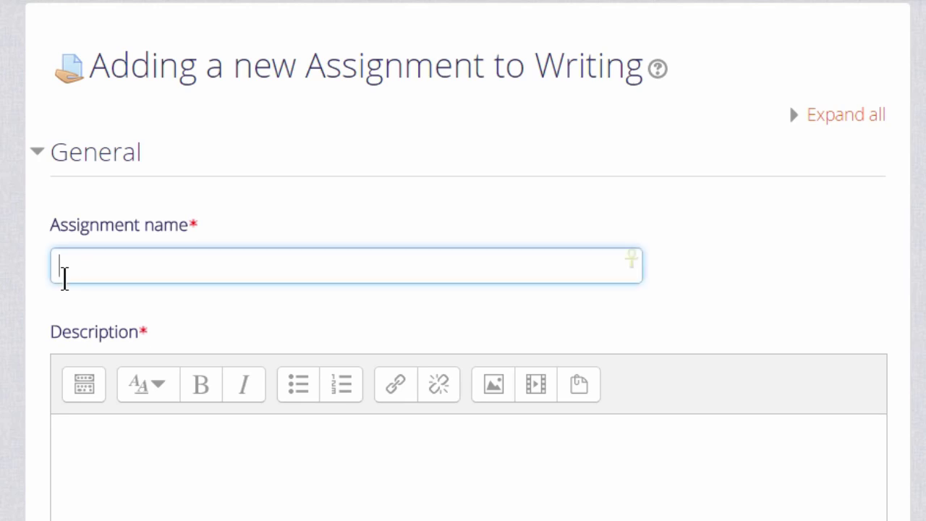
pyautogui.write('Describe yourself')
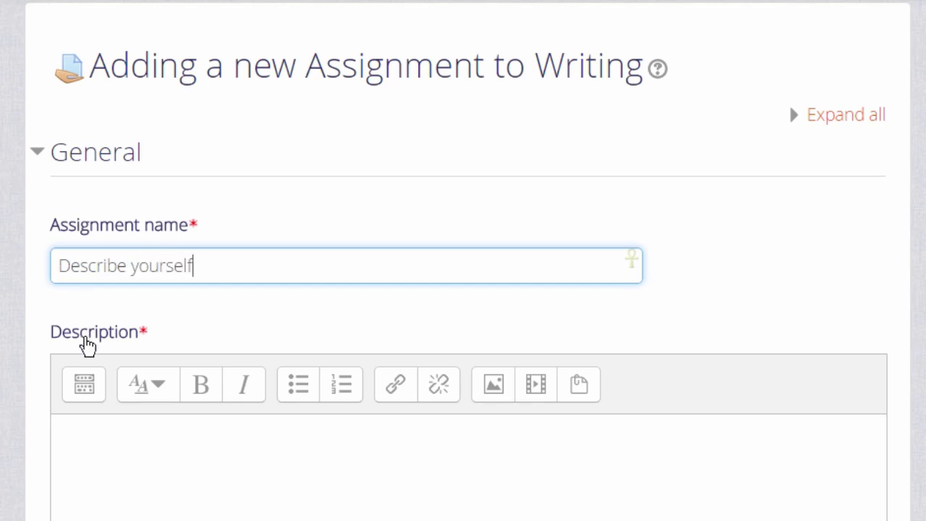
pyautogui.scroll(-3, 74, 451)
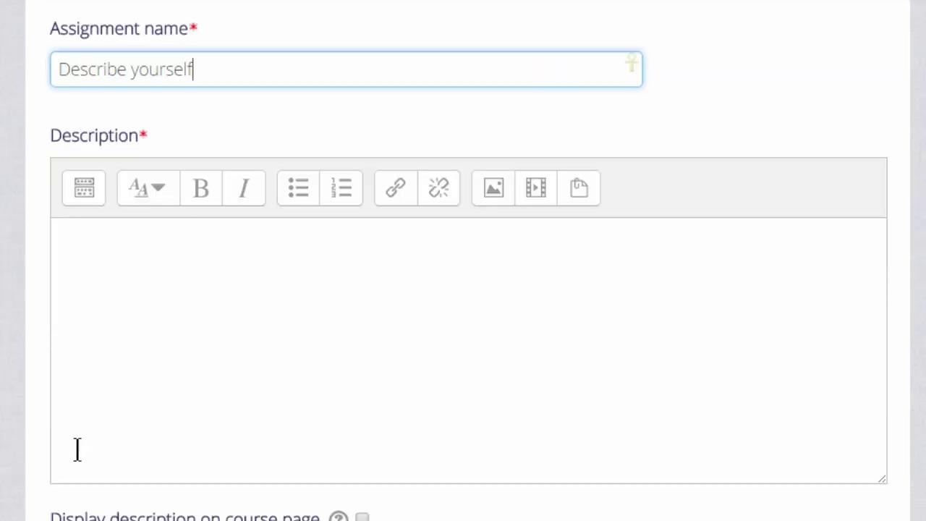
pyautogui.click(82, 242)
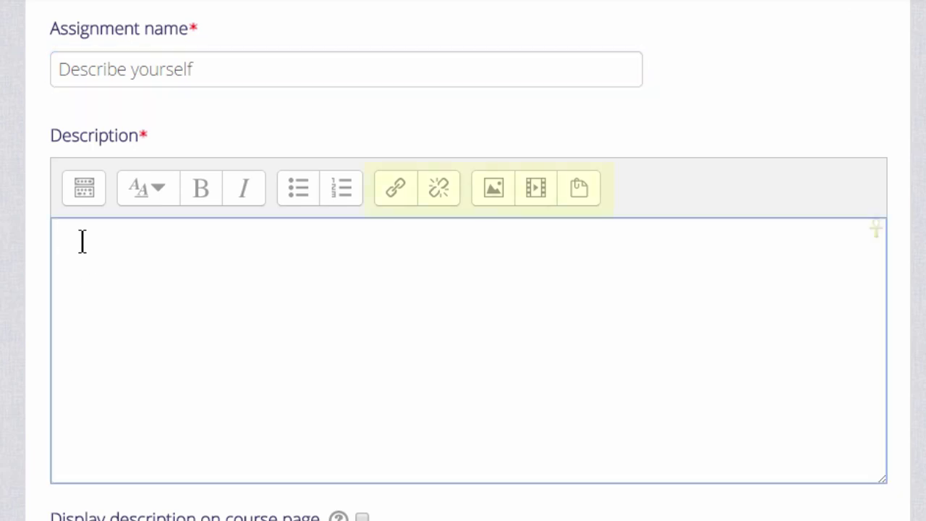
pyautogui.write('Describe yourself in one paragraph here.')
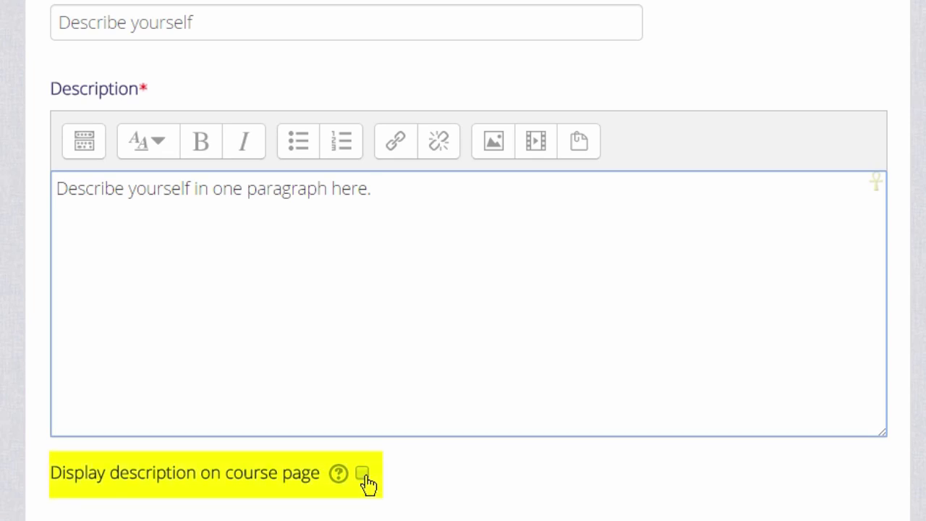
pyautogui.click(362, 474)
# Change the submission type from file submissions to online text and enable a word limit of 500
pyautogui.scroll(-9, 365, 475)
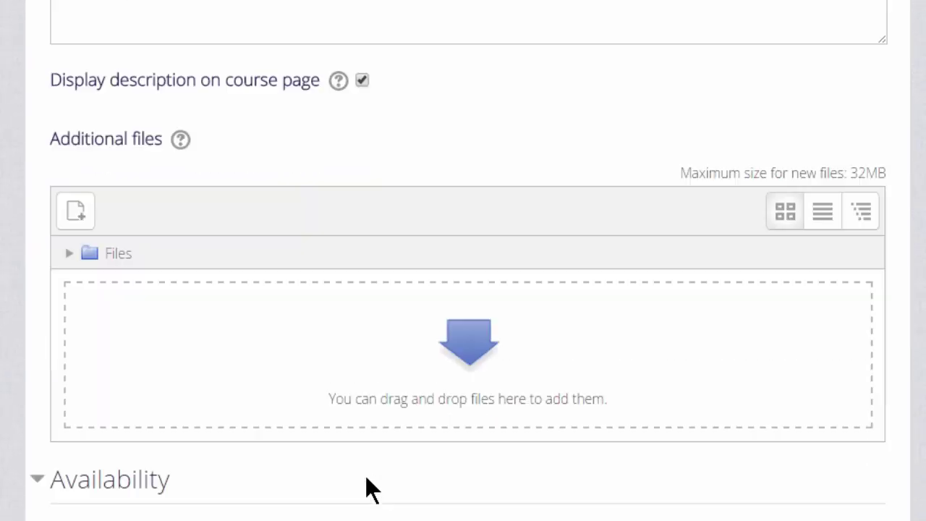
pyautogui.scroll(-3, 365, 475)
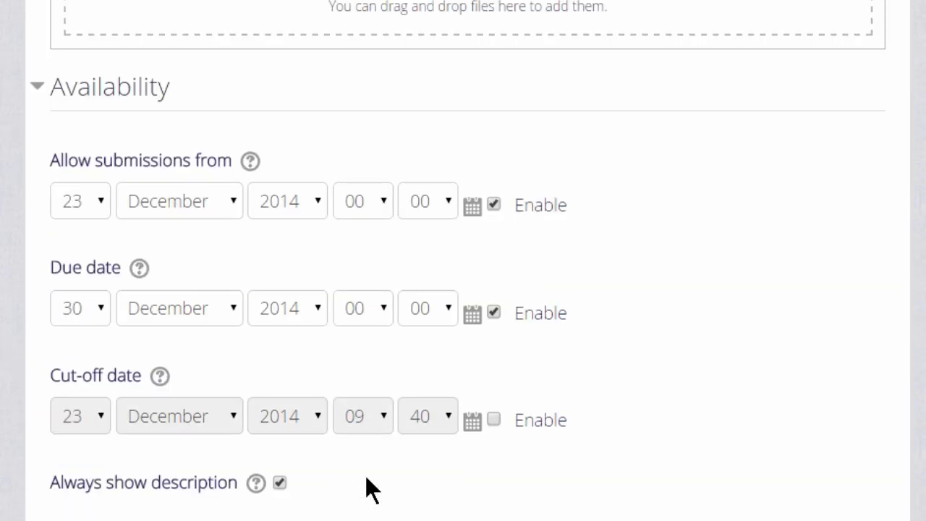
pyautogui.scroll(-2, 365, 475)
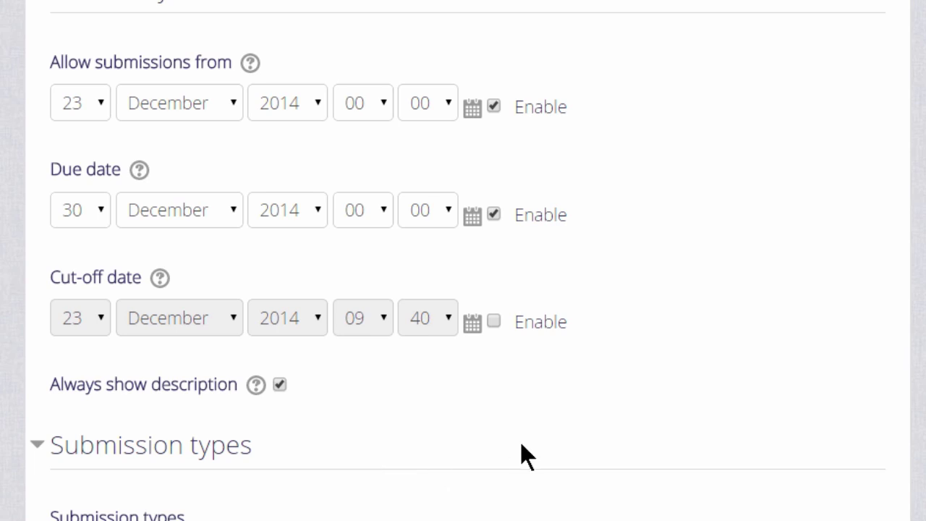
pyautogui.scroll(-7, 523, 453)
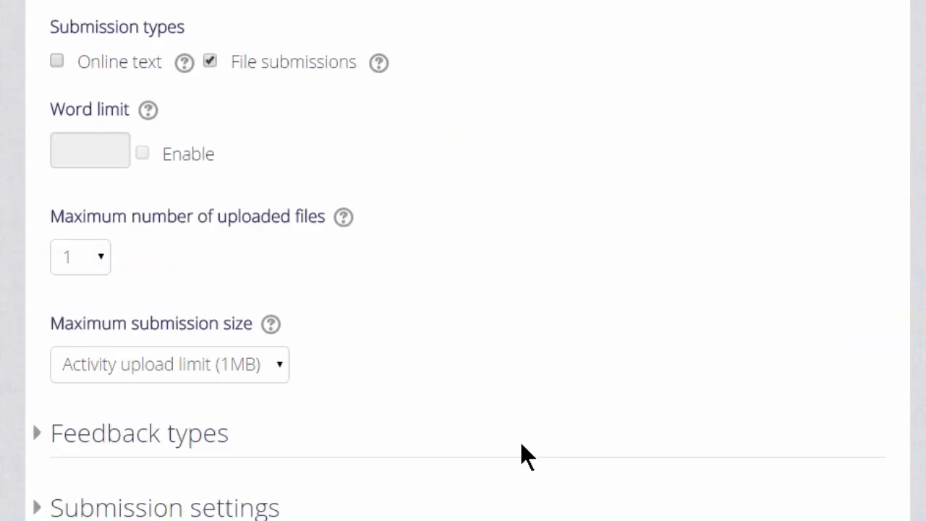
pyautogui.scroll(2, 521, 444)
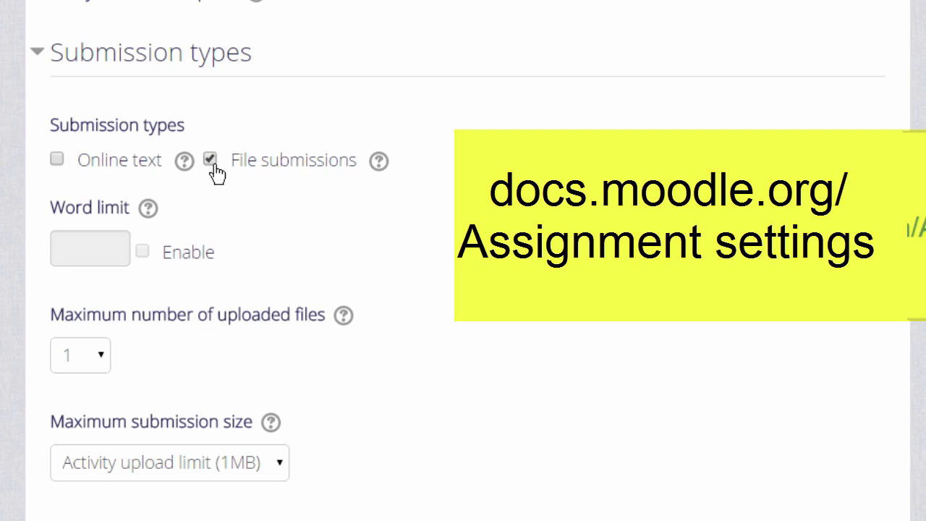
pyautogui.click(101, 357)
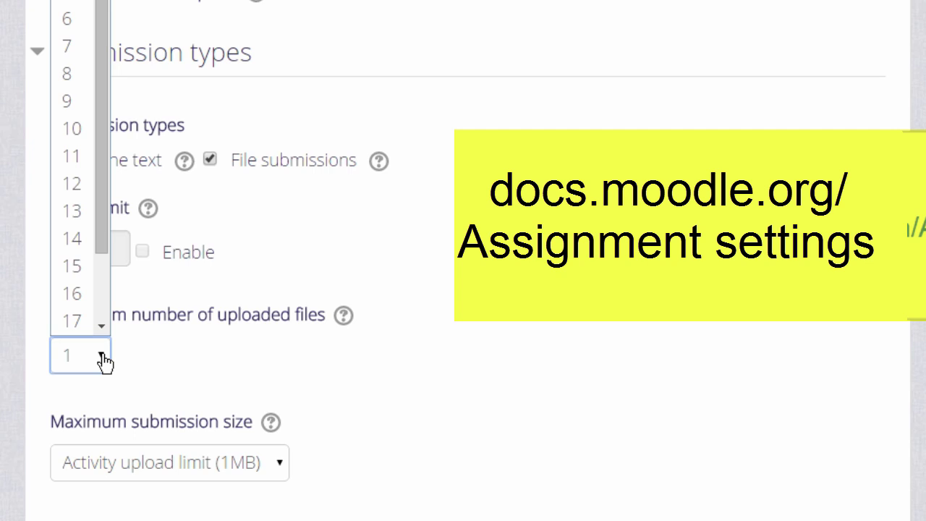
pyautogui.click(102, 359)
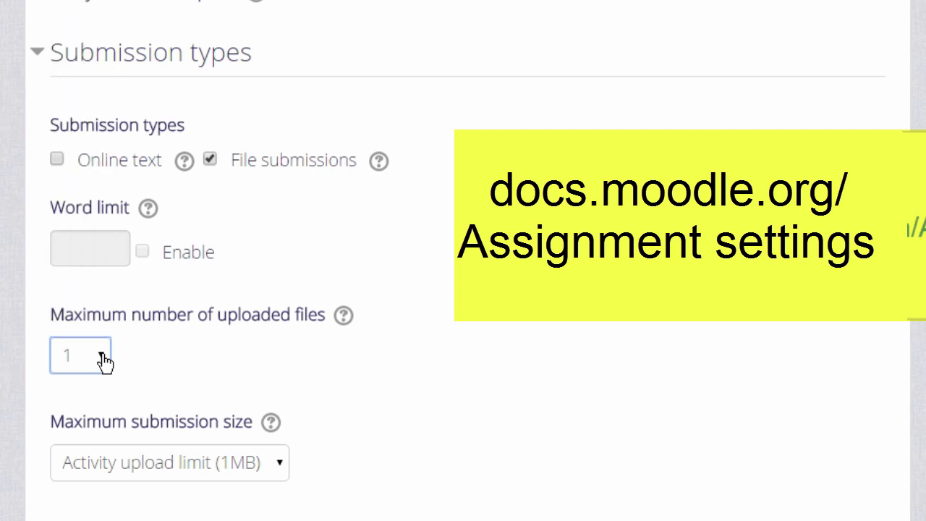
pyautogui.click(209, 160)
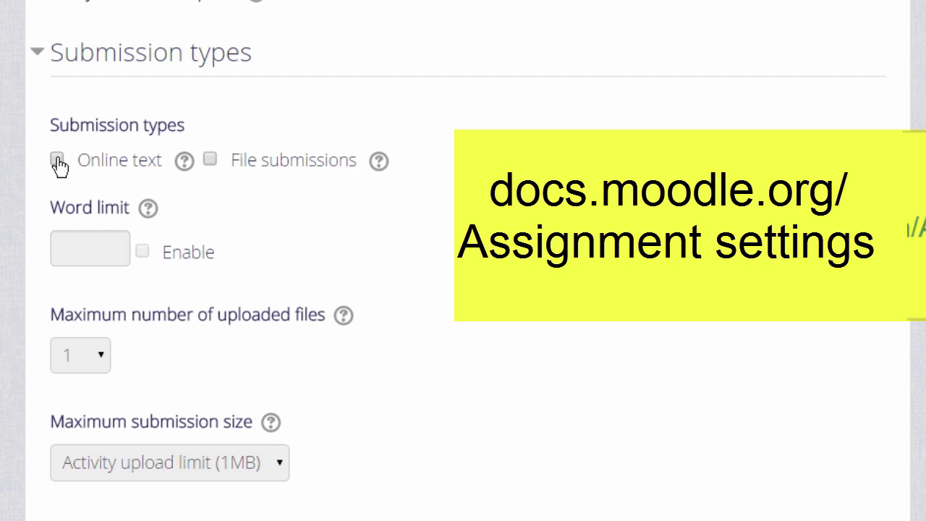
pyautogui.click(58, 159)
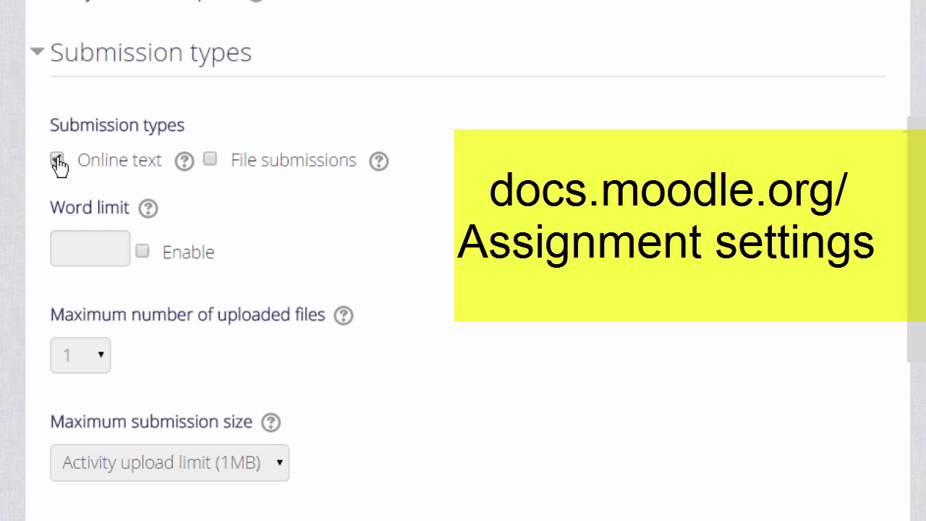
pyautogui.click(142, 254)
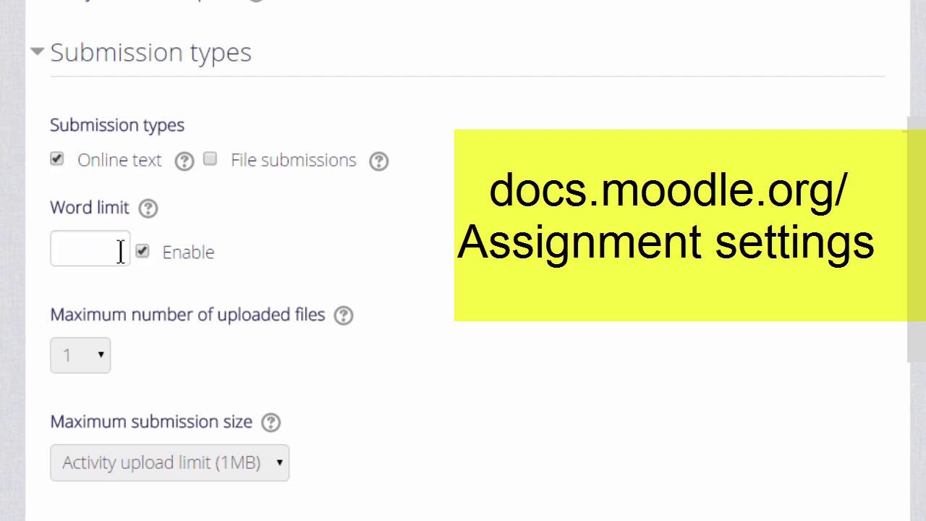
pyautogui.click(120, 252)
pyautogui.write('500')
# In the assignment's feedback types, set Comment inline to Yes
pyautogui.scroll(-3, 118, 253)
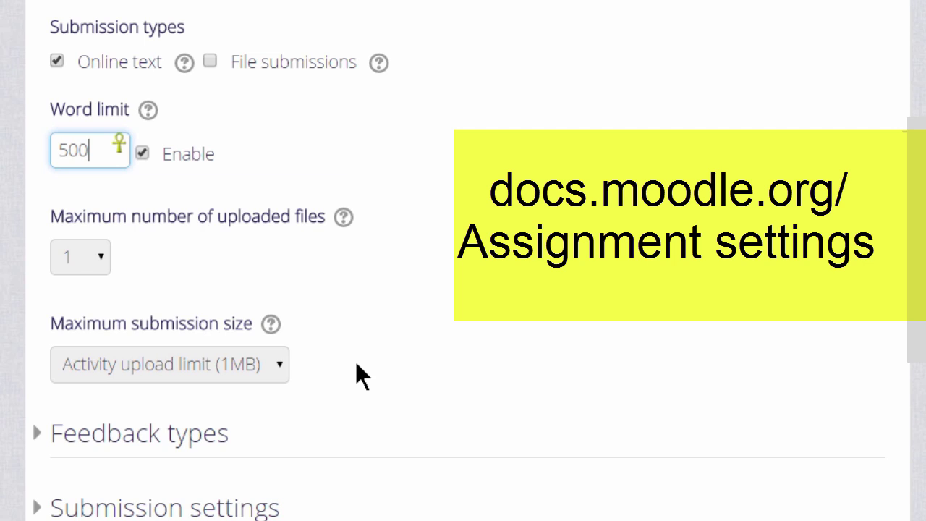
pyautogui.scroll(-3, 356, 361)
pyautogui.scroll(-3, 356, 367)
pyautogui.scroll(-3, 354, 369)
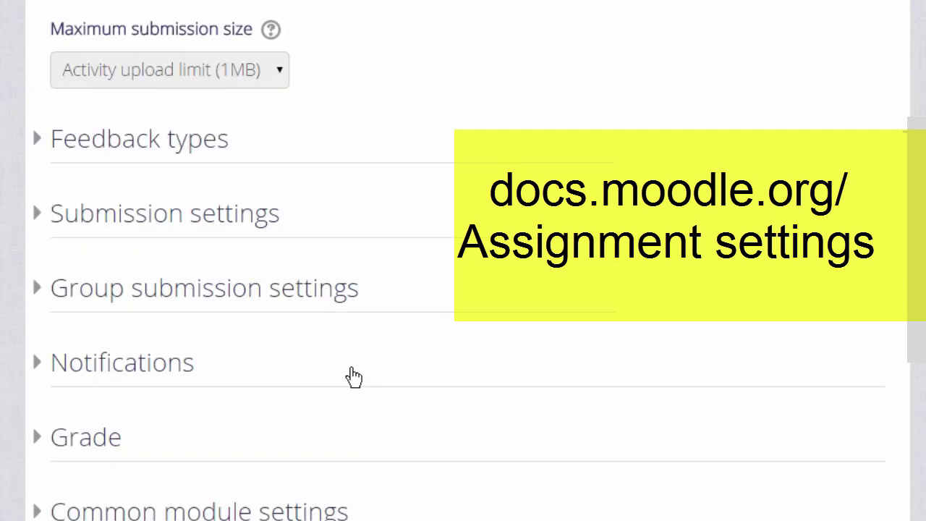
pyautogui.scroll(-3, 354, 377)
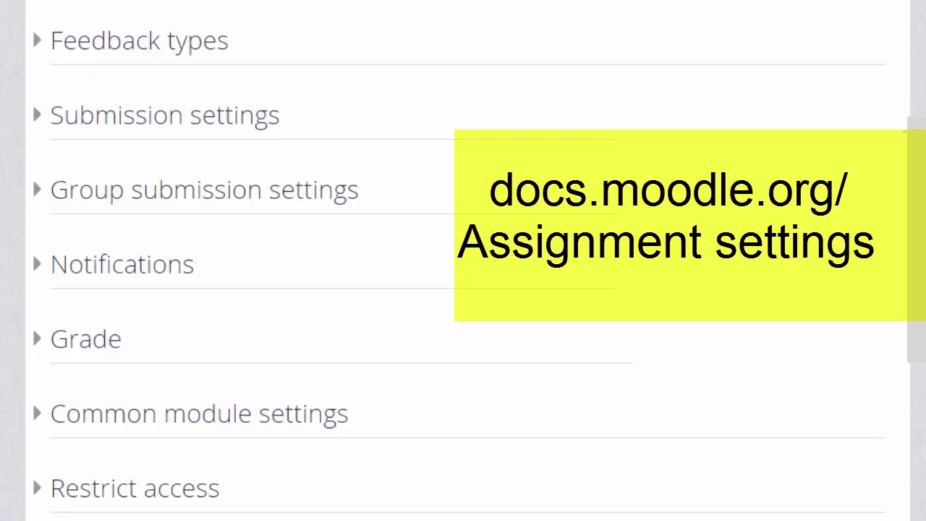
pyautogui.scroll(-1, 460, 244)
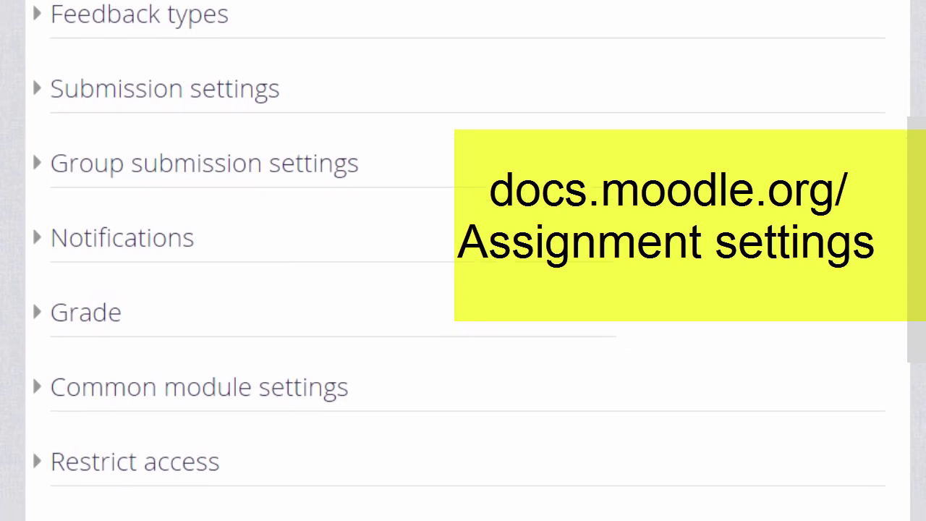
pyautogui.scroll(1, 460, 243)
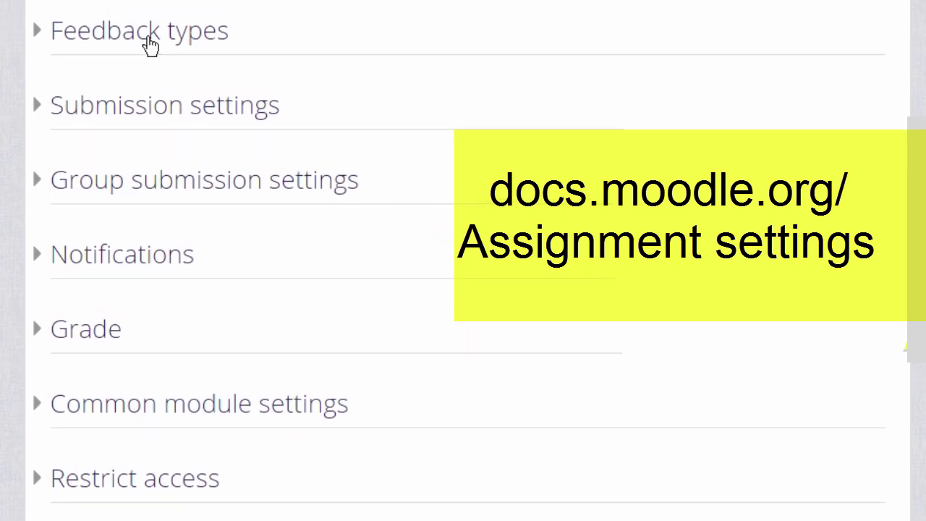
pyautogui.click(150, 43)
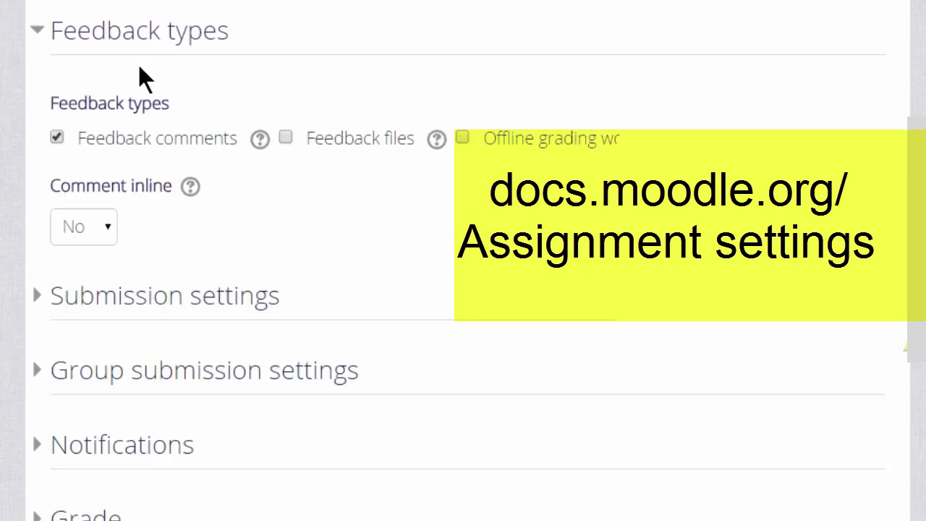
pyautogui.click(109, 228)
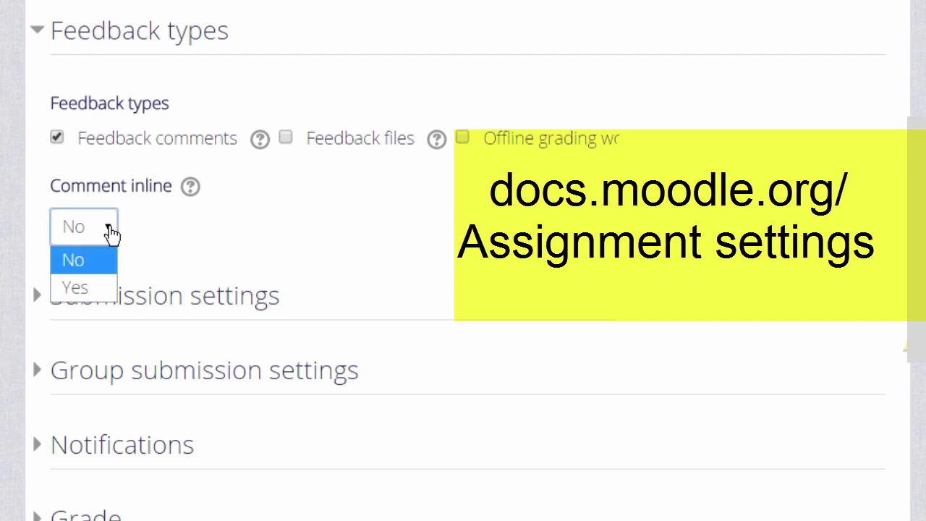
pyautogui.click(97, 287)
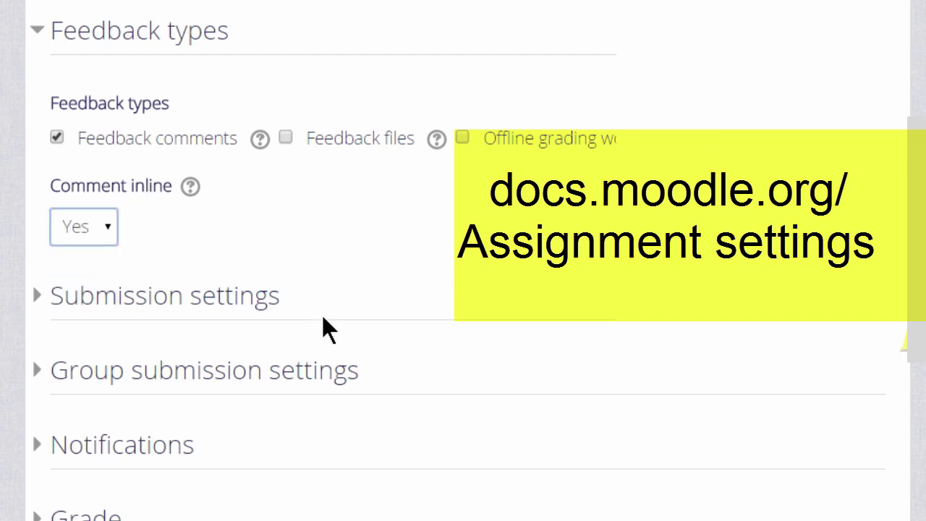
# Examine the options under Submission settings, Group submission settings and Notifications
pyautogui.scroll(-5, 383, 372)
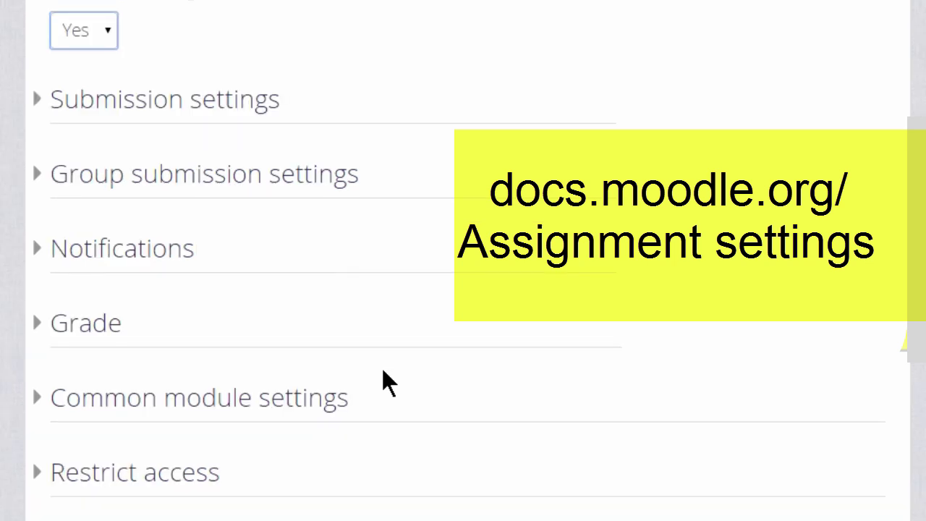
pyautogui.click(167, 101)
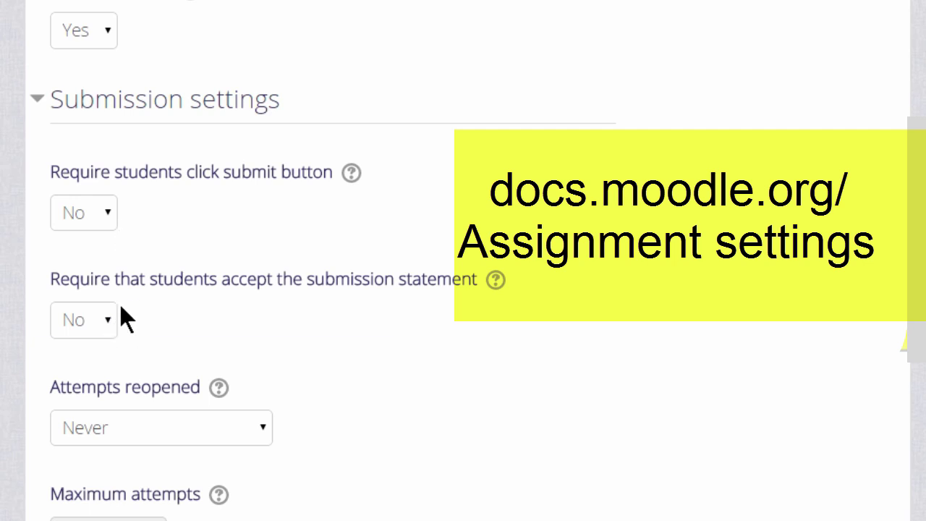
pyautogui.click(108, 105)
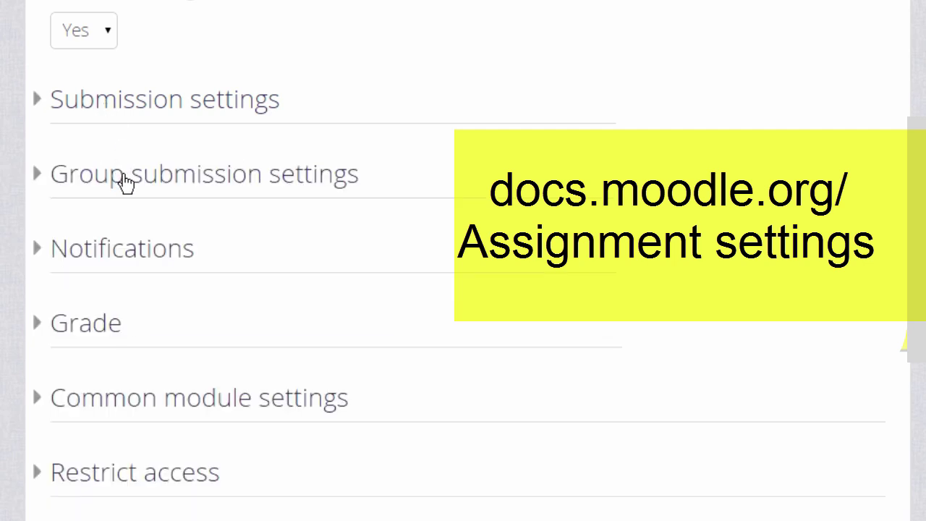
pyautogui.click(123, 180)
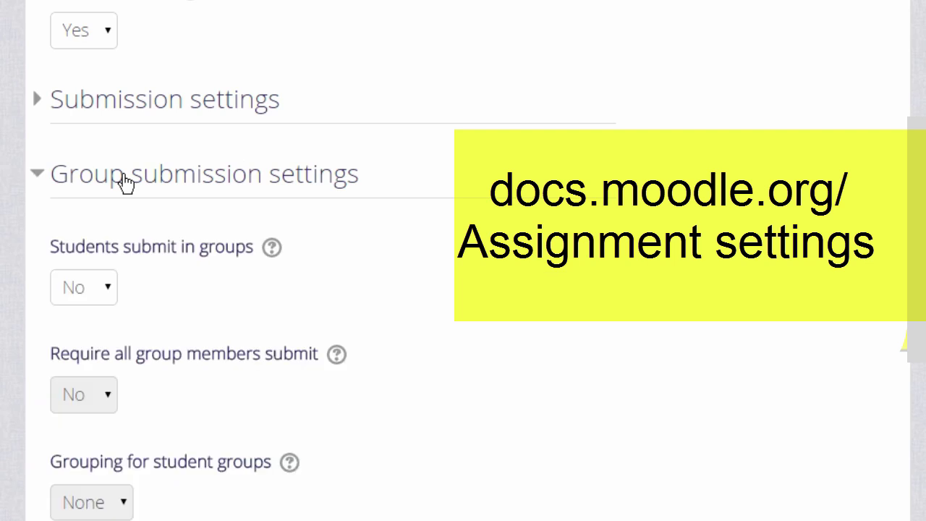
pyautogui.click(124, 180)
pyautogui.click(131, 247)
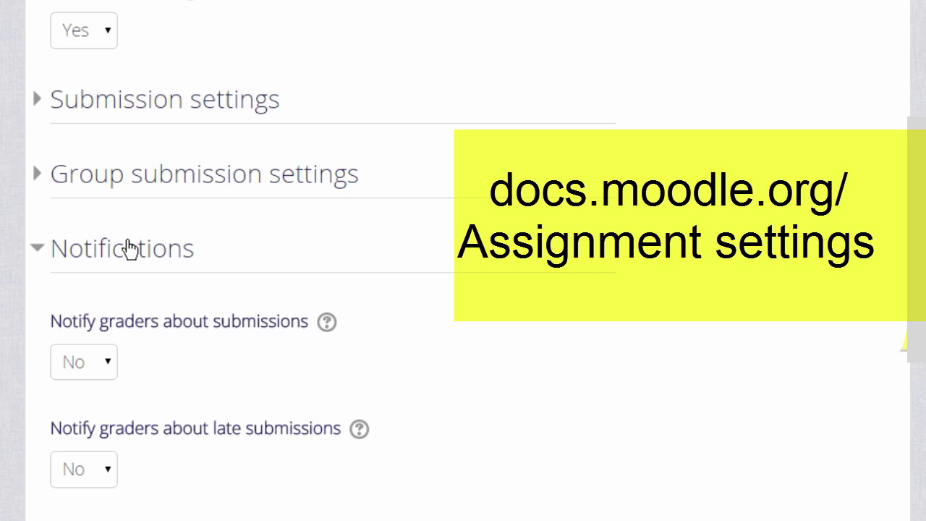
pyautogui.click(127, 248)
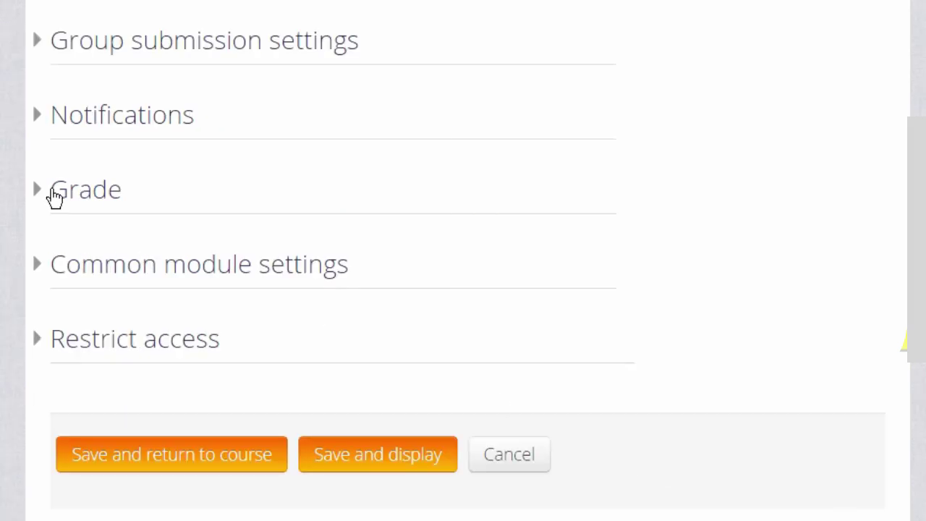
# Set the assignment's grade type to Scale
pyautogui.click(55, 191)
pyautogui.scroll(-2, 52, 124)
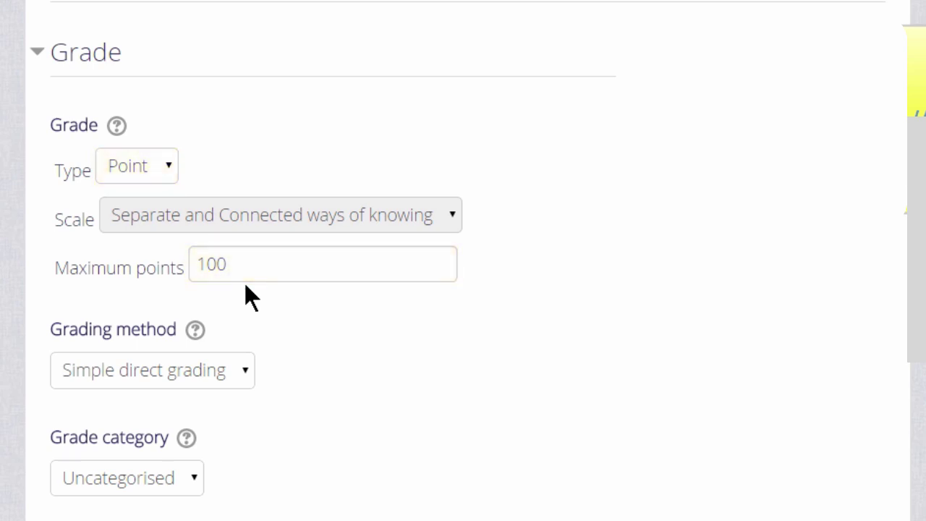
pyautogui.click(170, 168)
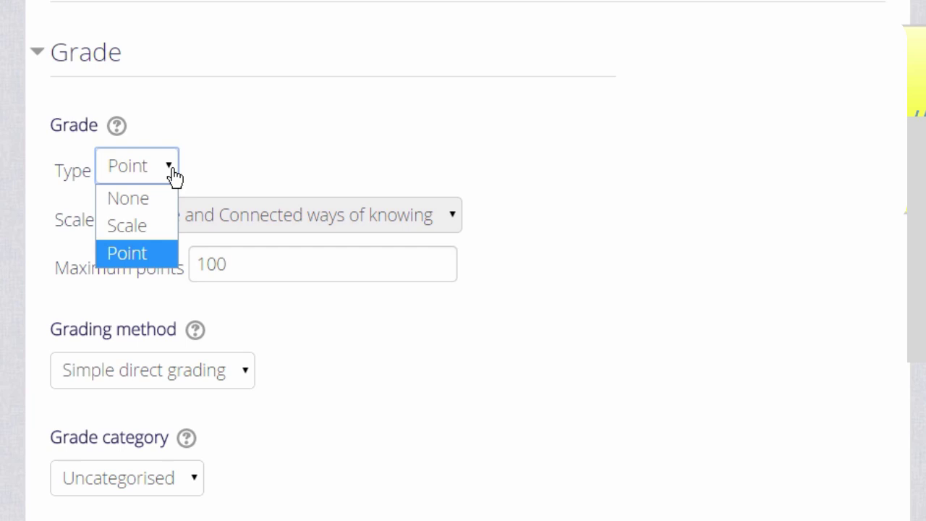
pyautogui.click(161, 221)
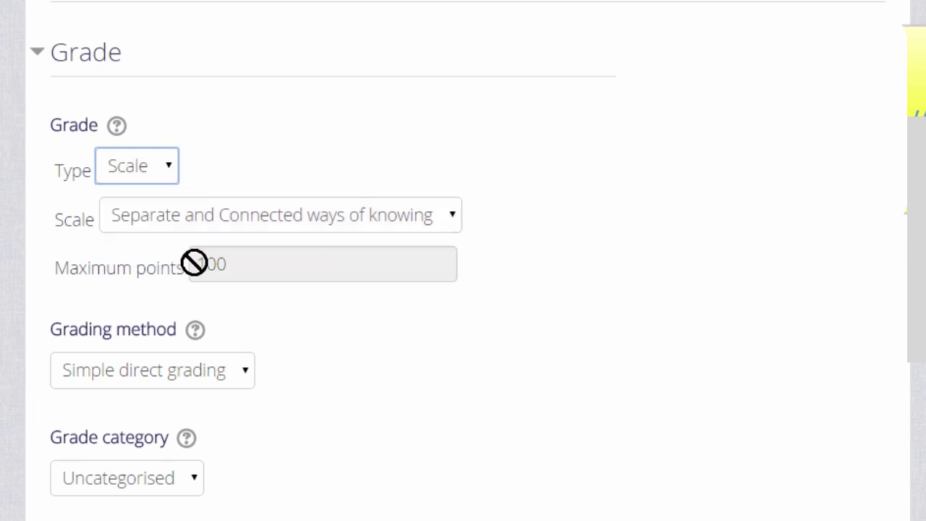
# Save the new assignment and return to the course page
pyautogui.scroll(-7, 293, 282)
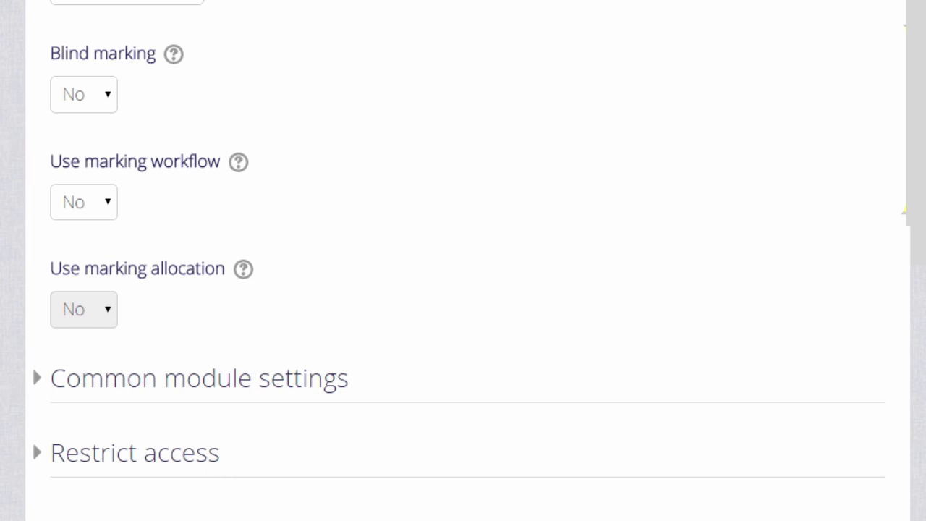
pyautogui.scroll(-3, 217, 341)
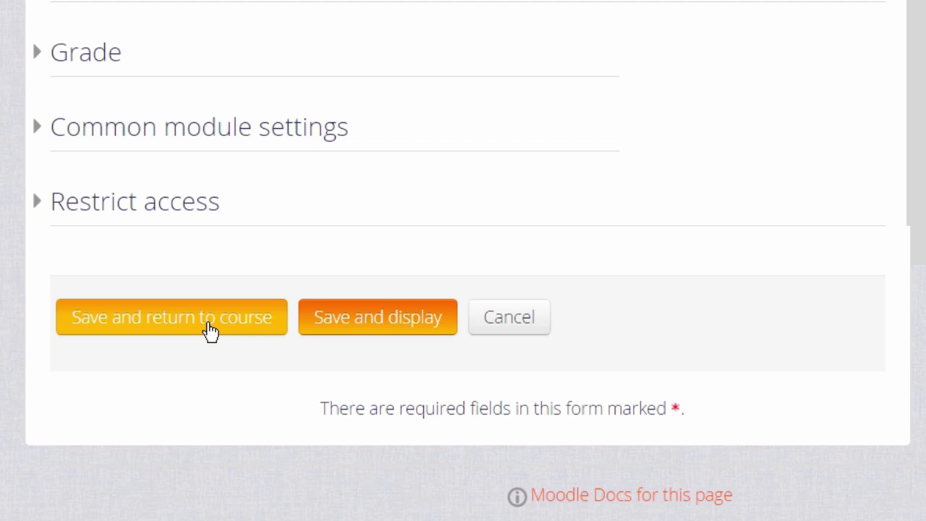
pyautogui.click(209, 331)
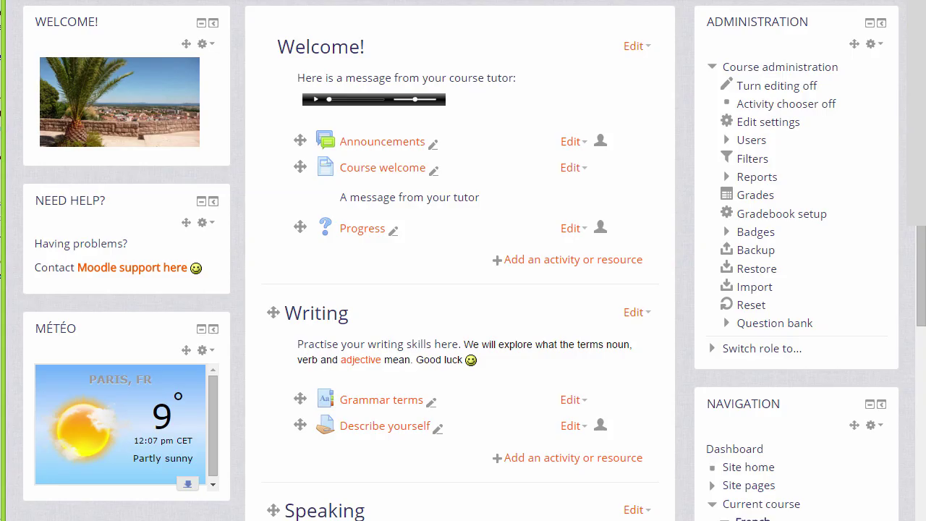